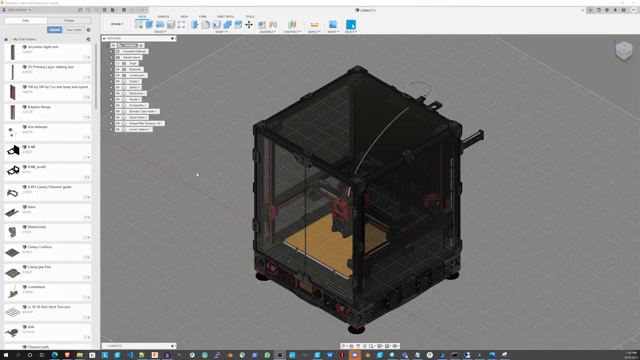
scroll(63, 199, "down", 3)
Show all projects, view the printer from above and restore the right rail component's visibility.
left_click(8, 34)
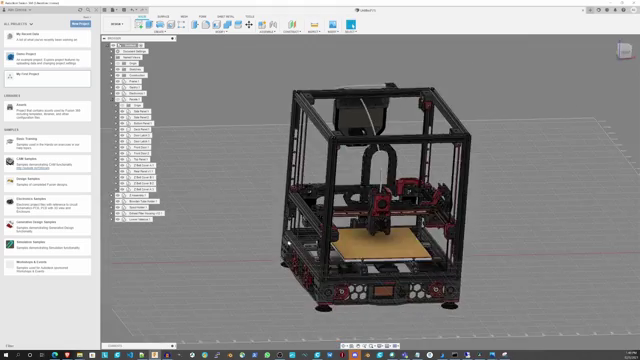
scroll(323, 240, "down", 3)
scroll(323, 240, "up", 6)
left_click_drag(400, 200, 400, 120)
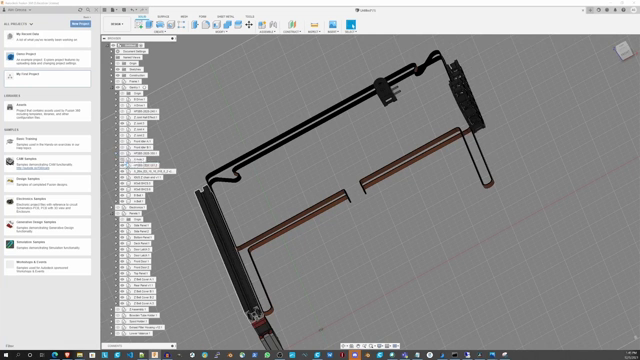
left_click(138, 148)
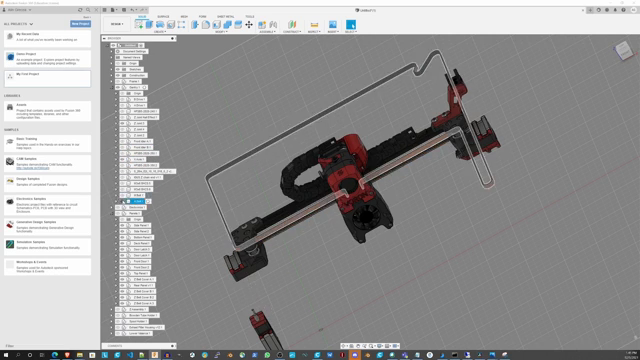
left_click_drag(300, 150, 260, 172)
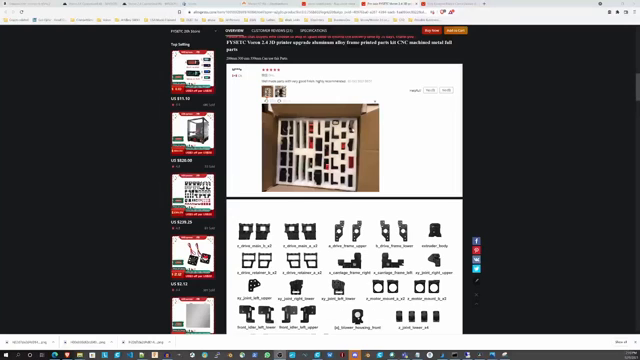
scroll(352, 134, "up", 8)
scroll(352, 134, "up", 6)
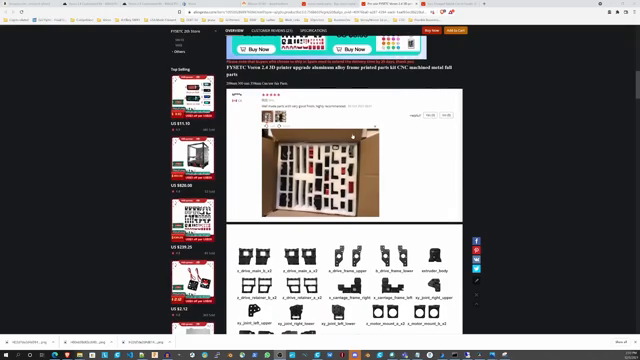
scroll(345, 200, "down", 3)
scroll(345, 200, "down", 2)
scroll(345, 200, "down", 2)
scroll(345, 200, "down", 3)
scroll(345, 200, "down", 4)
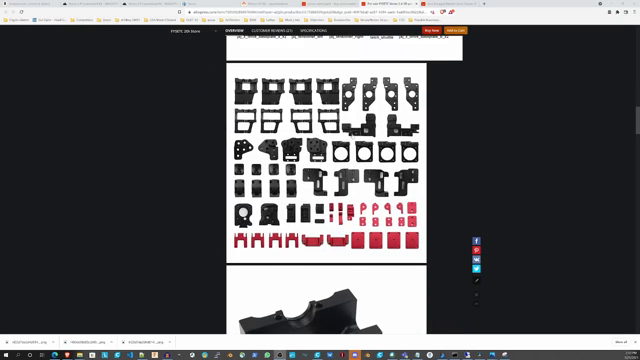
scroll(350, 130, "down", 4)
scroll(350, 130, "down", 2)
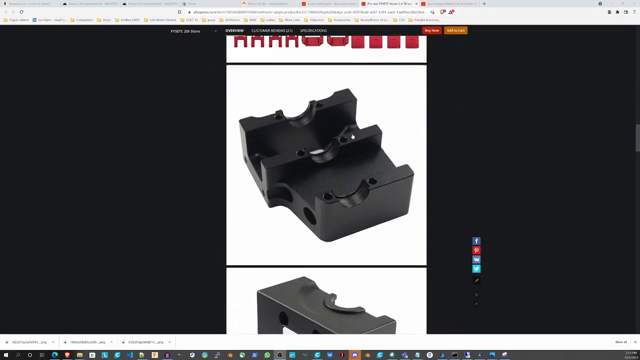
scroll(352, 132, "down", 5)
scroll(352, 132, "down", 3)
scroll(352, 132, "down", 3)
scroll(352, 132, "down", 1)
scroll(352, 132, "down", 5)
scroll(352, 132, "down", 1)
scroll(352, 132, "down", 1)
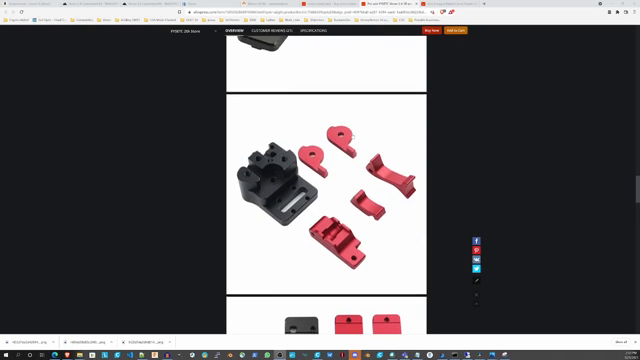
scroll(352, 132, "down", 5)
scroll(352, 132, "down", 3)
scroll(352, 132, "down", 1)
scroll(352, 132, "up", 5)
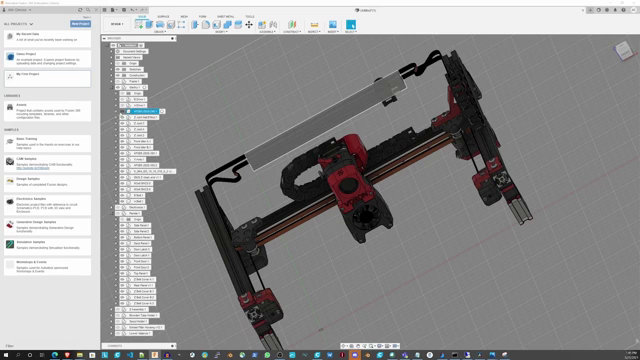
Hide the translucent panel and right-side rail assembly with V, undoing the unintended hides.
key("v")
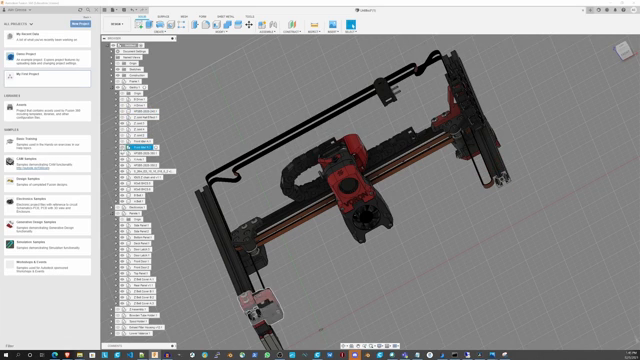
key("v")
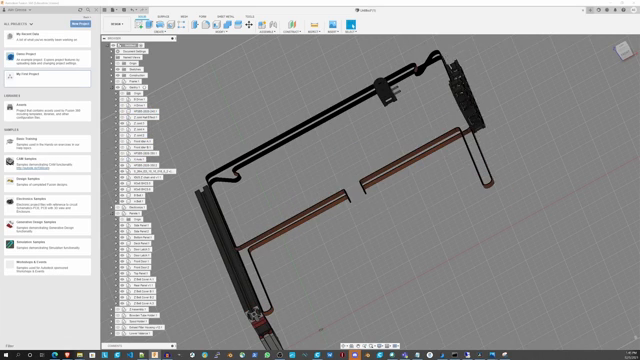
key("ctrl+z")
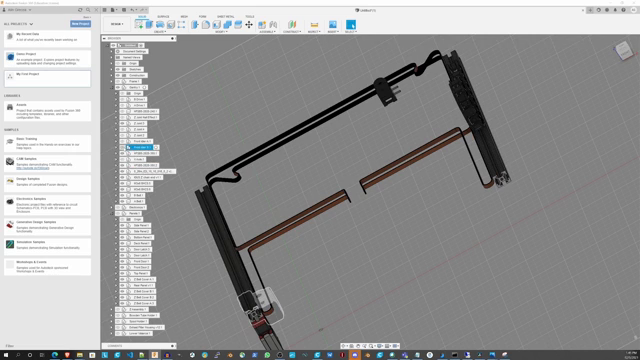
key("ctrl+z")
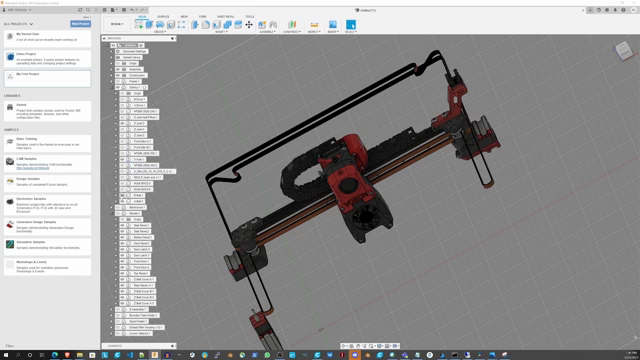
key("v")
mouse_move(300, 150)
left_mouse_down("shift")
mouse_move(263, 169)
mouse_move(296, 128)
mouse_move(320, 150)
mouse_move(310, 170)
mouse_move(320, 180)
left_mouse_up("shift")
scroll(360, 200, "up", 5)
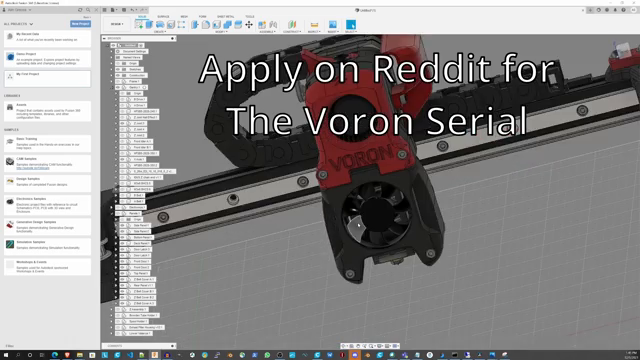
scroll(360, 200, "up", 3)
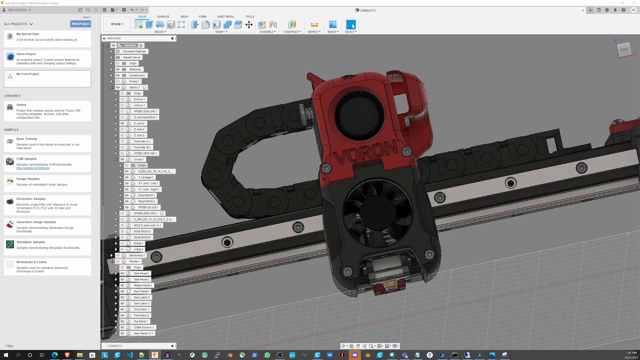
Hide the cable chain and X-axis rail, keep the toolhead visible and list its sub-parts.
left_click(140, 171)
key("v")
left_click(136, 178)
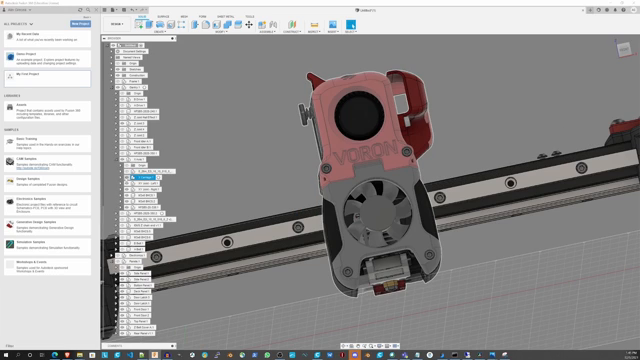
key("v")
key("ctrl+z")
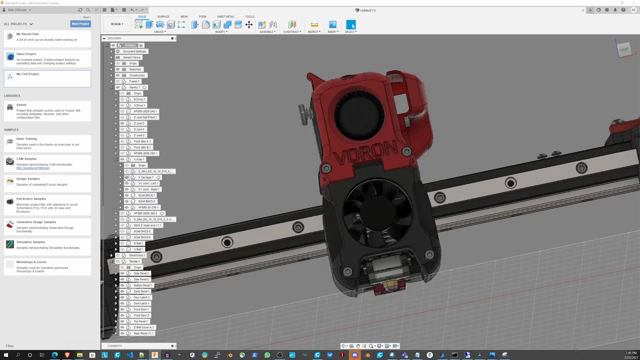
left_click(130, 146)
key("v")
left_click(129, 177)
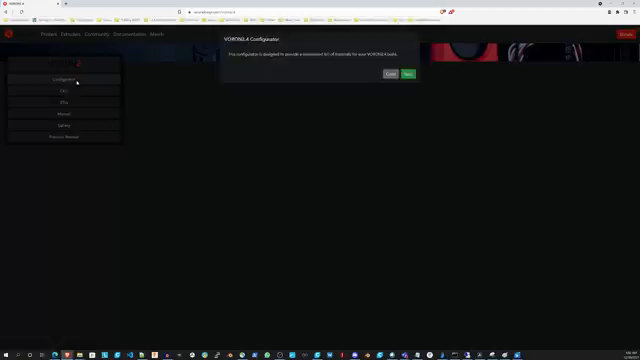
Answer the configurator with Bowden feed, a new full-BOM build and a frame joint option.
left_click(407, 73)
left_click(234, 82)
left_click(409, 97)
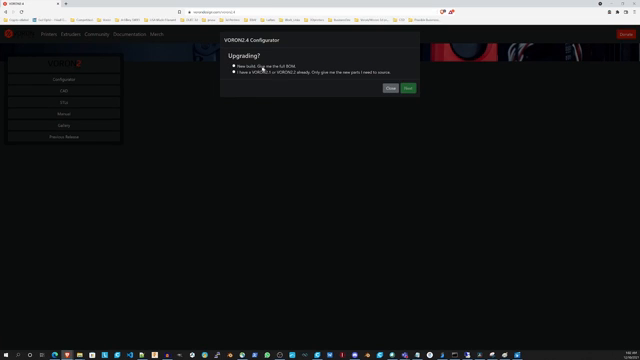
left_click(257, 65)
left_click(407, 87)
left_click(234, 73)
Choose cable management and the 350mm size, finish and display the bill of materials.
left_click(407, 102)
left_click(234, 82)
left_click(407, 102)
left_click(234, 76)
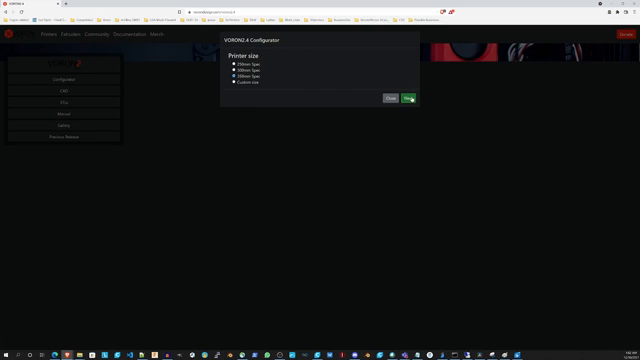
left_click(407, 98)
left_click(404, 140)
scroll(323, 172, "down", 5)
scroll(323, 172, "down", 5)
scroll(323, 172, "down", 5)
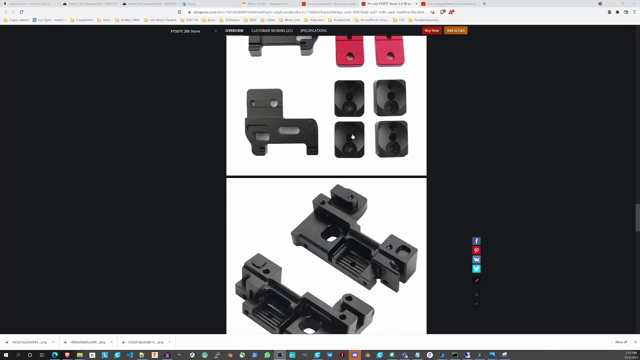
scroll(354, 134, "down", 2)
scroll(354, 134, "down", 3)
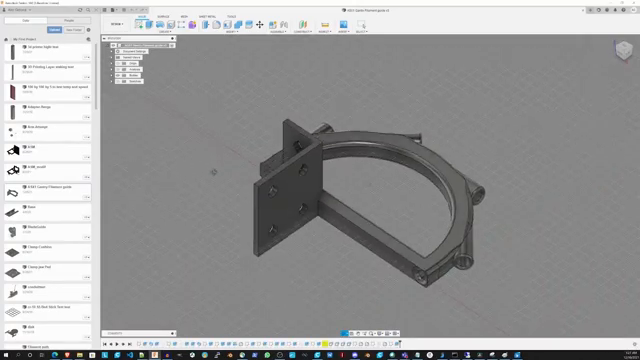
Orbit the filament guide to view it from another angle.
mouse_move(226, 164)
left_mouse_down()
mouse_move(223, 183)
mouse_move(270, 220)
mouse_move(310, 240)
left_mouse_up()
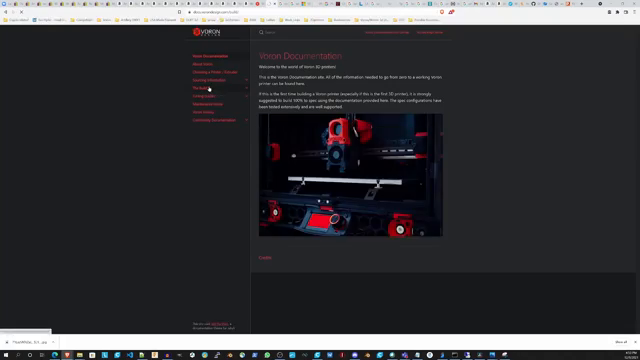
Browse The Build's Mechanical Assembly page, then move on to Software Installation.
left_click(210, 89)
left_click(220, 97)
scroll(385, 108, "down", 5)
scroll(385, 108, "down", 5)
scroll(385, 108, "down", 4)
scroll(385, 110, "down", 2)
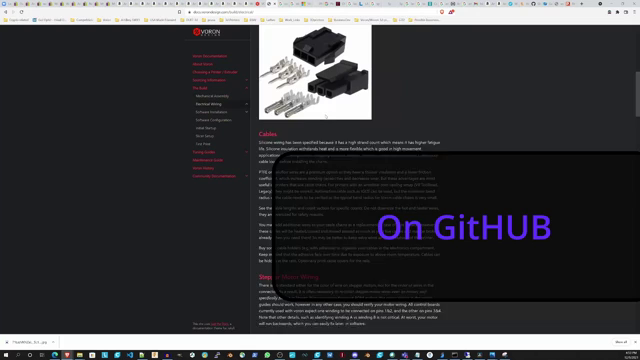
scroll(325, 116, "up", 3)
scroll(325, 116, "up", 2)
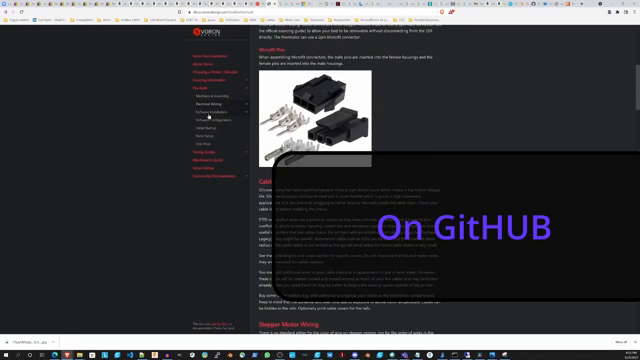
left_click(209, 111)
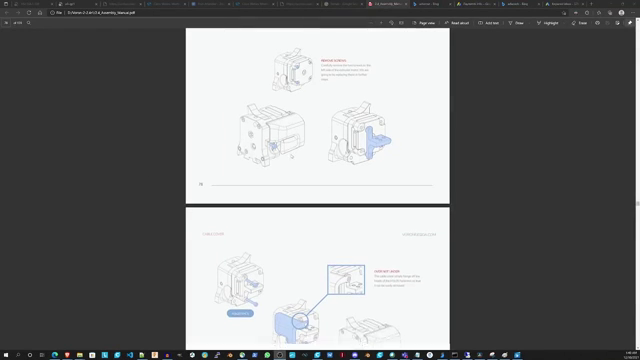
scroll(317, 200, "down", 3)
scroll(317, 200, "down", 3)
scroll(289, 157, "down", 3)
scroll(289, 157, "down", 3)
scroll(289, 157, "down", 3)
scroll(289, 157, "down", 2)
scroll(289, 157, "down", 2)
scroll(289, 157, "down", 3)
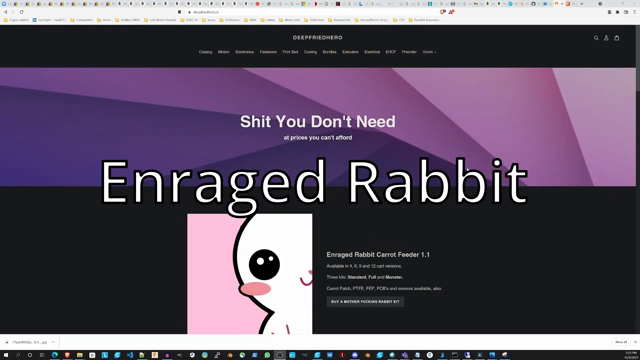
Price the ERCF v1.1 Monster Kit at 12 Cart ($309.99), then return to the Voron docs tab.
left_click(389, 52)
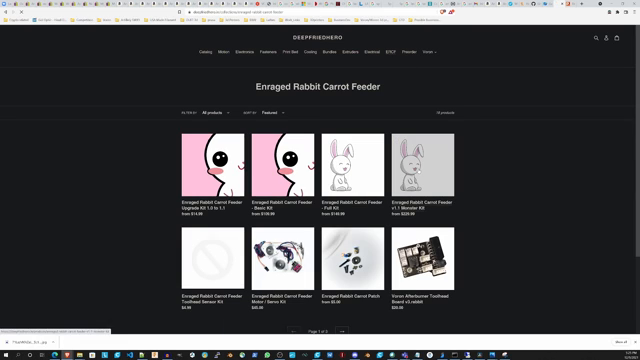
left_click(423, 165)
left_click(361, 152)
left_click(337, 173)
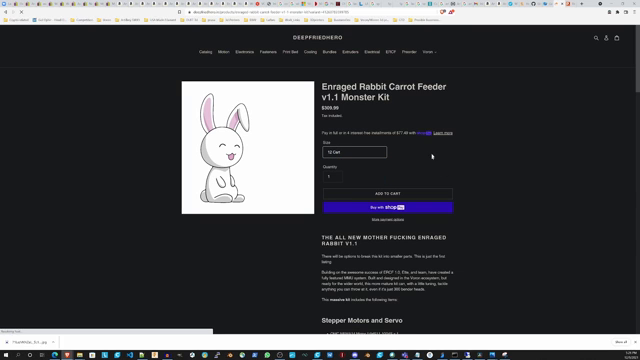
double_click(329, 109)
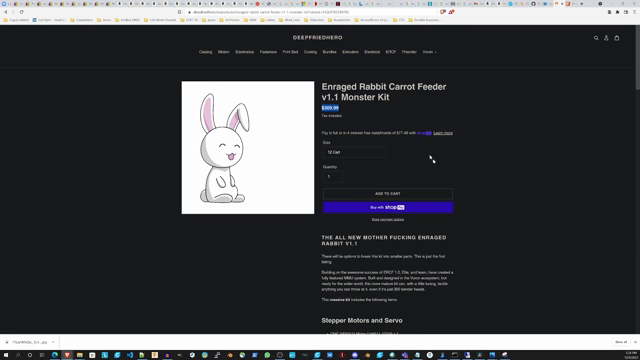
key("ctrl+Tab")
scroll(372, 160, "down", 3)
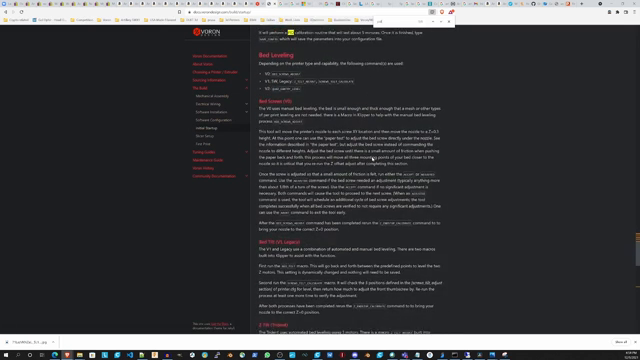
scroll(372, 160, "down", 4)
scroll(372, 160, "down", 3)
scroll(372, 160, "down", 4)
scroll(372, 160, "down", 4)
scroll(372, 160, "down", 3)
scroll(372, 160, "down", 3)
scroll(372, 160, "down", 3)
scroll(372, 160, "down", 3)
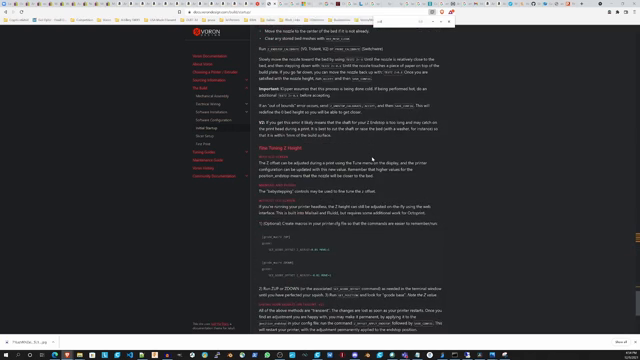
scroll(372, 160, "down", 3)
scroll(372, 160, "down", 3)
scroll(372, 160, "down", 3)
scroll(372, 160, "down", 3)
scroll(372, 160, "down", 2)
scroll(372, 160, "down", 2)
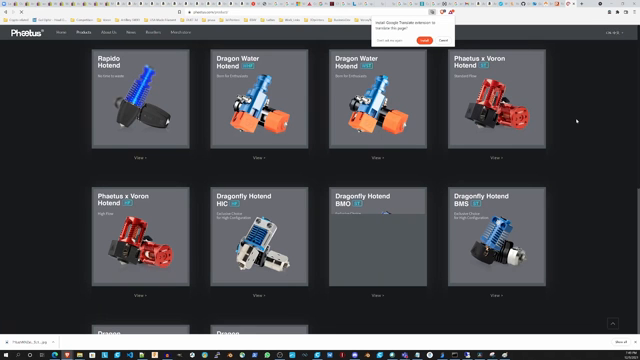
scroll(576, 121, "down", 3)
scroll(576, 121, "down", 2)
scroll(576, 121, "down", 2)
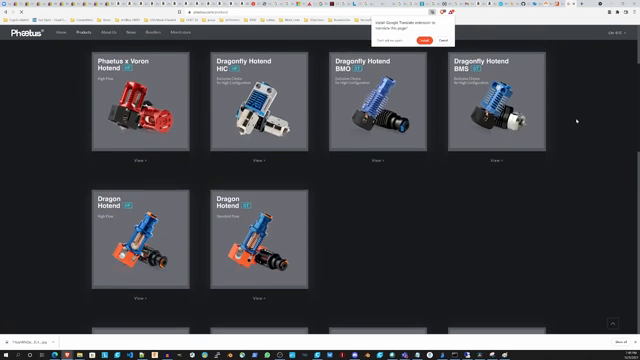
scroll(576, 121, "down", 3)
scroll(576, 121, "down", 2)
scroll(576, 121, "down", 2)
scroll(576, 121, "down", 3)
scroll(576, 121, "down", 2)
scroll(576, 121, "down", 1)
scroll(576, 121, "down", 3)
scroll(576, 121, "down", 2)
scroll(576, 121, "up", 5)
scroll(576, 121, "up", 3)
scroll(576, 121, "up", 4)
scroll(576, 121, "up", 1)
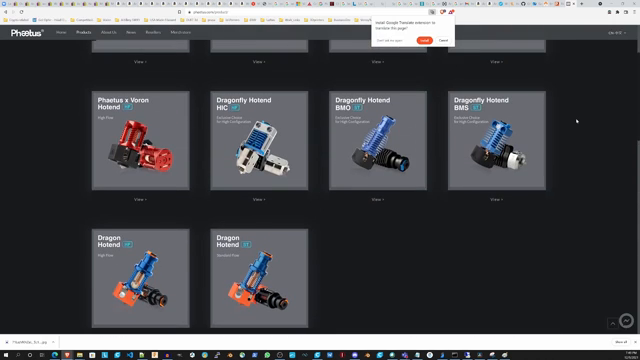
scroll(576, 121, "up", 2)
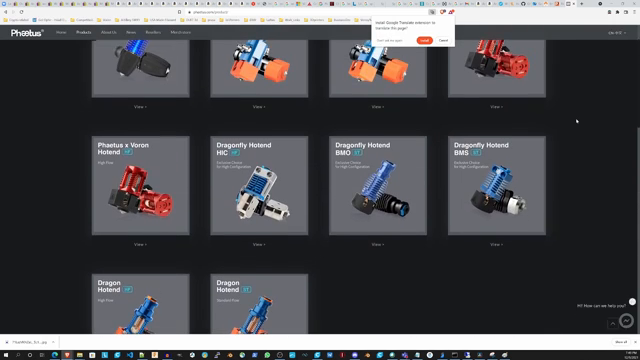
scroll(576, 121, "up", 2)
View the Rapido Hotend product page from the Phaetus grid.
left_click(140, 95)
scroll(380, 148, "down", 3)
scroll(380, 148, "down", 3)
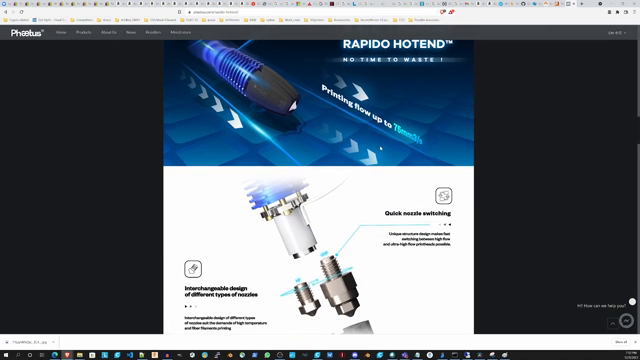
scroll(380, 148, "down", 2)
scroll(380, 148, "down", 2)
scroll(380, 148, "down", 2)
scroll(380, 148, "down", 2)
scroll(380, 148, "down", 2)
scroll(380, 148, "down", 2)
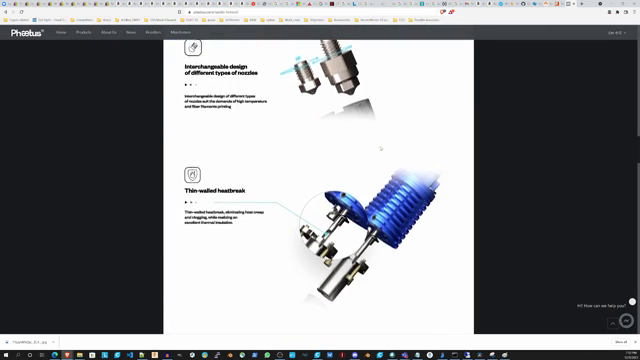
scroll(380, 148, "down", 1)
scroll(380, 148, "down", 2)
scroll(380, 148, "down", 2)
scroll(380, 148, "down", 2)
scroll(380, 148, "down", 2)
scroll(380, 148, "down", 2)
scroll(380, 148, "down", 2)
scroll(380, 148, "down", 3)
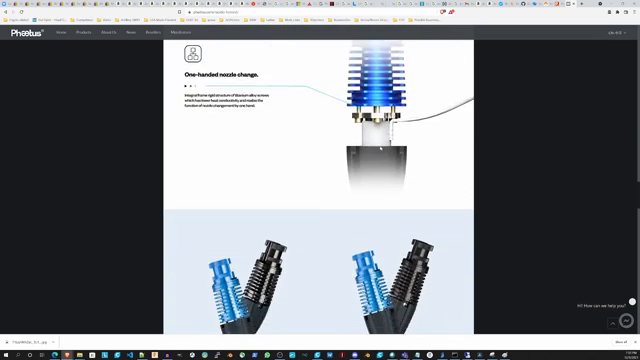
scroll(380, 148, "down", 3)
scroll(380, 148, "down", 1)
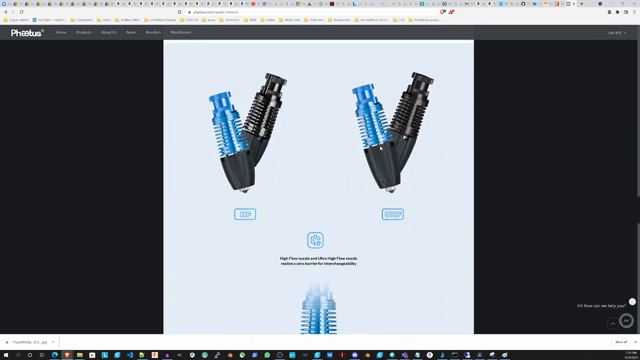
scroll(380, 148, "down", 2)
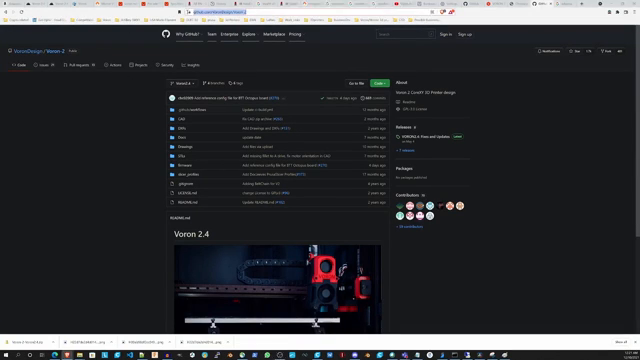
Reveal the Voron-2 repository's clone options and check the Download ZIP link.
left_click(385, 85)
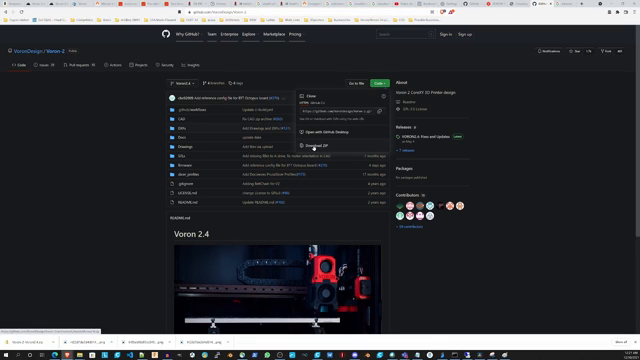
right_click(314, 148)
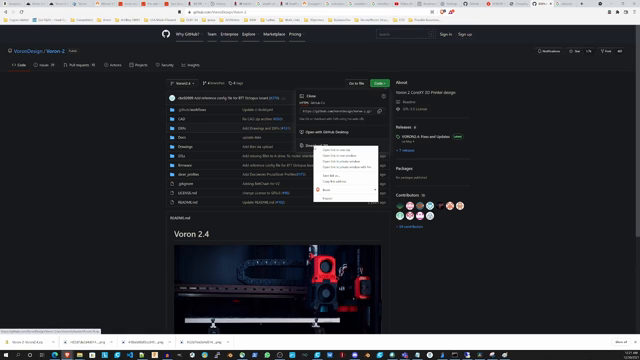
key("Escape")
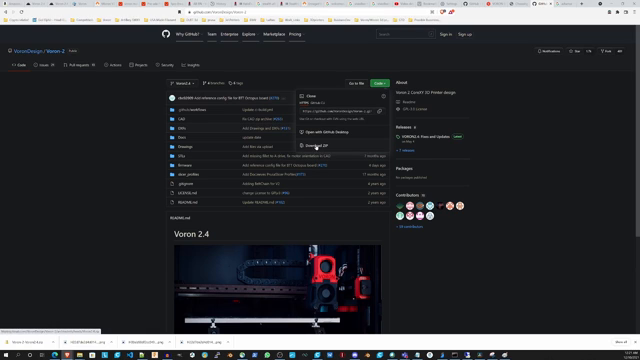